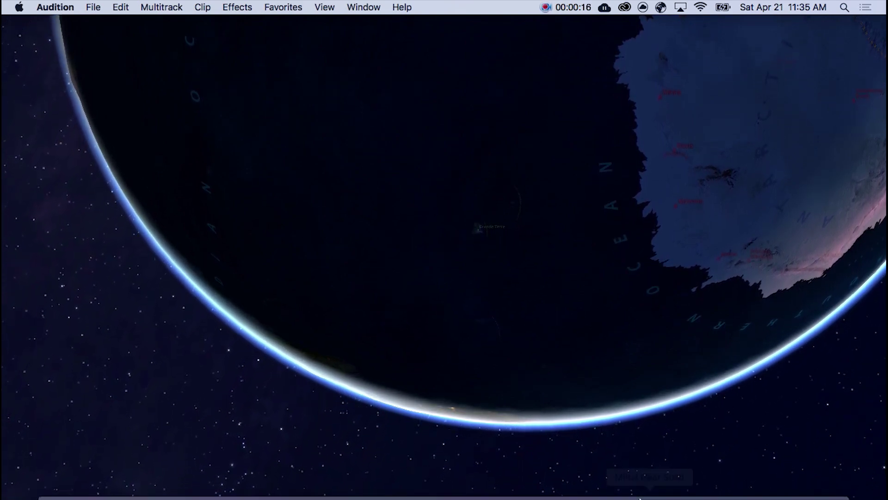
Step: Switch to Chrome and look through the description and comments of the "Adding Dolphin-Core to OpenEmu 2.0.3" YouTube video
mouse_move(650, 492)
left_click(693, 474)
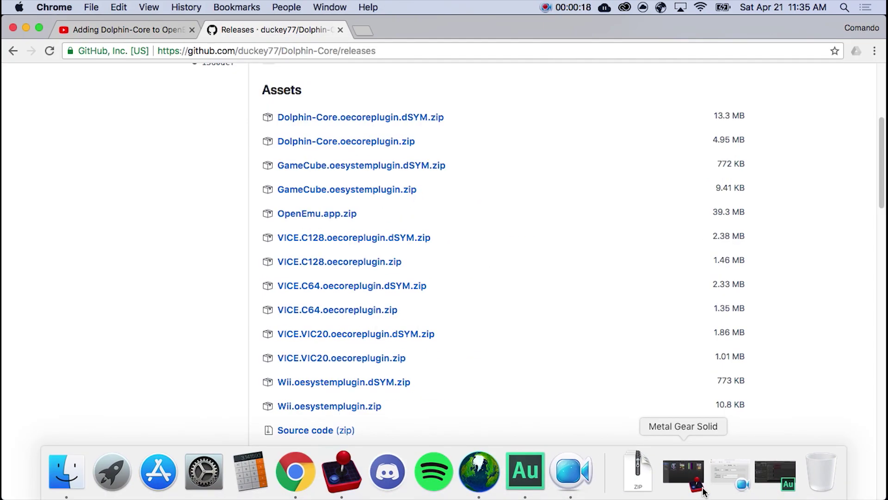
left_click(169, 32)
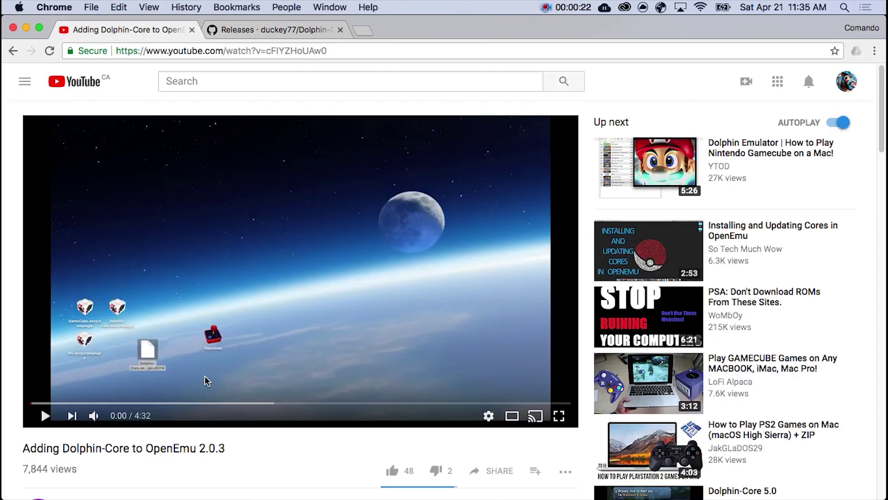
scroll(207, 380, "down", 7)
scroll(213, 367, "down", 3)
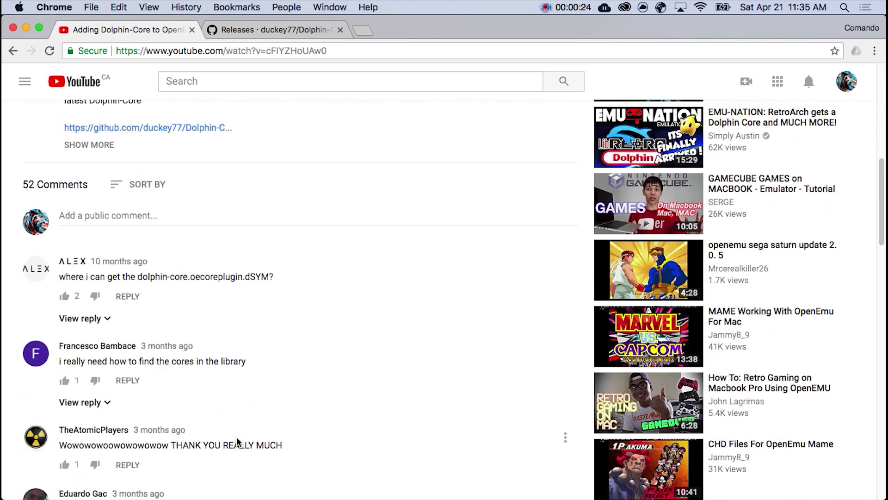
scroll(237, 442, "down", 4)
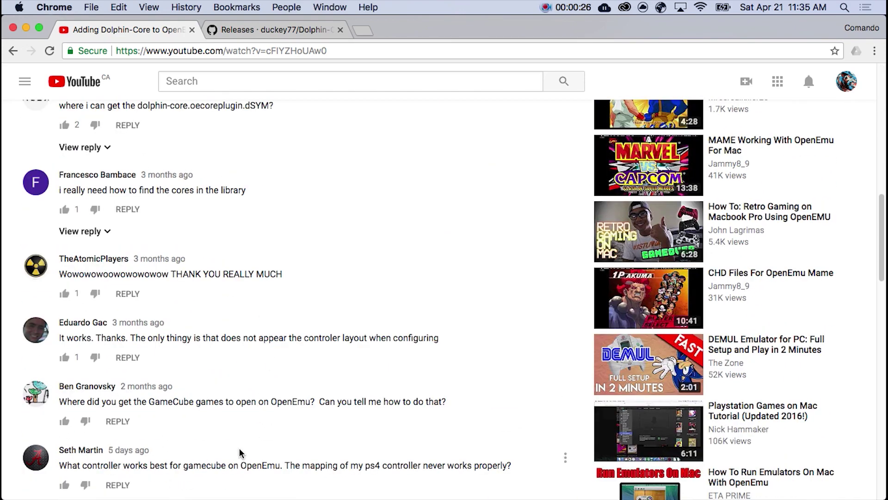
scroll(275, 439, "down", 1)
scroll(291, 376, "up", 15)
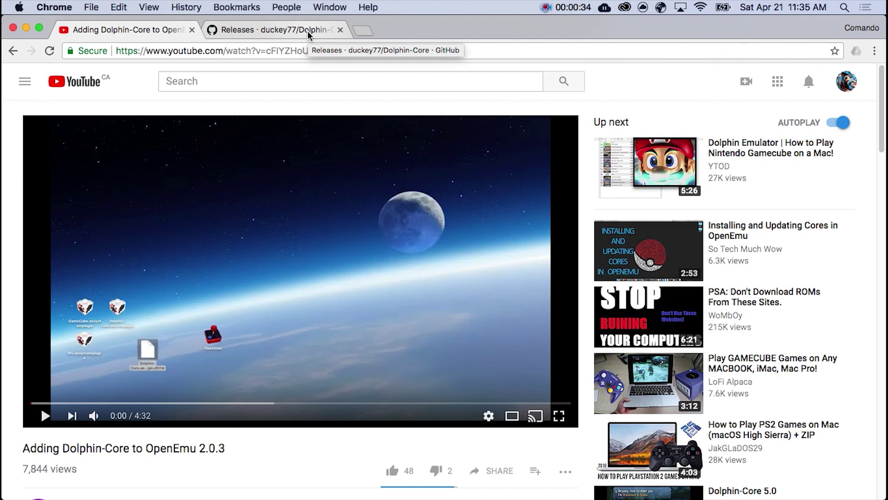
Step: Review the OpenEmu 2.0.5 compatibility release and its assets on the Dolphin-Core GitHub releases page
left_click(307, 30)
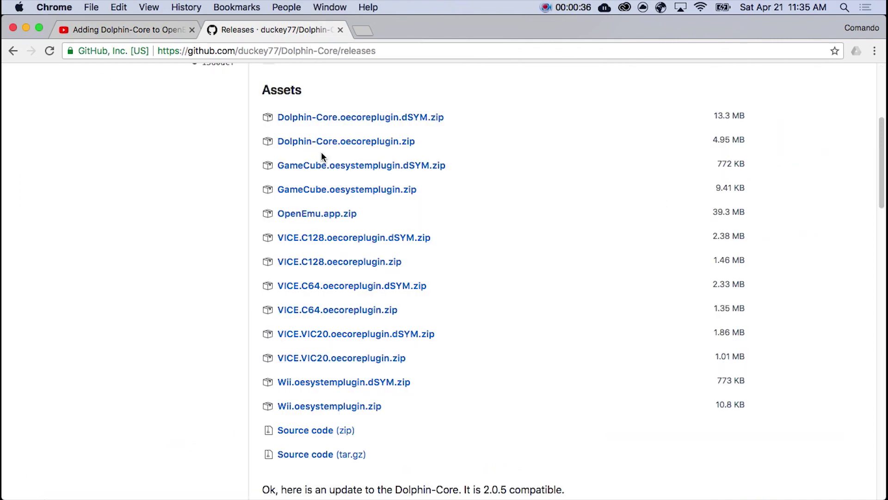
scroll(368, 145, "up", 5)
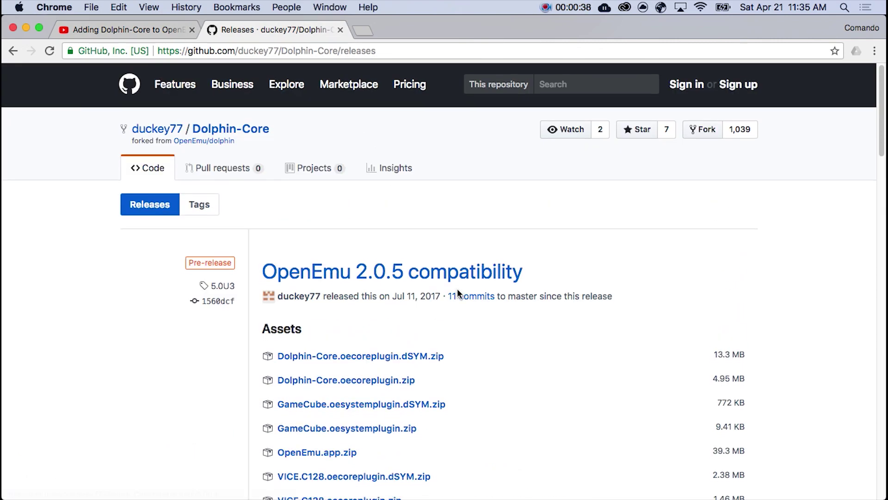
scroll(458, 298, "down", 3)
scroll(459, 299, "up", 4)
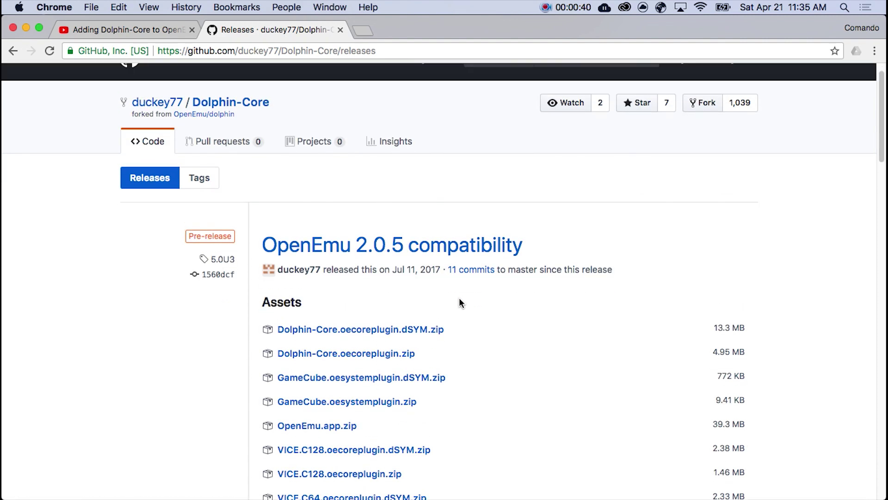
scroll(459, 298, "down", 8)
scroll(447, 269, "up", 3)
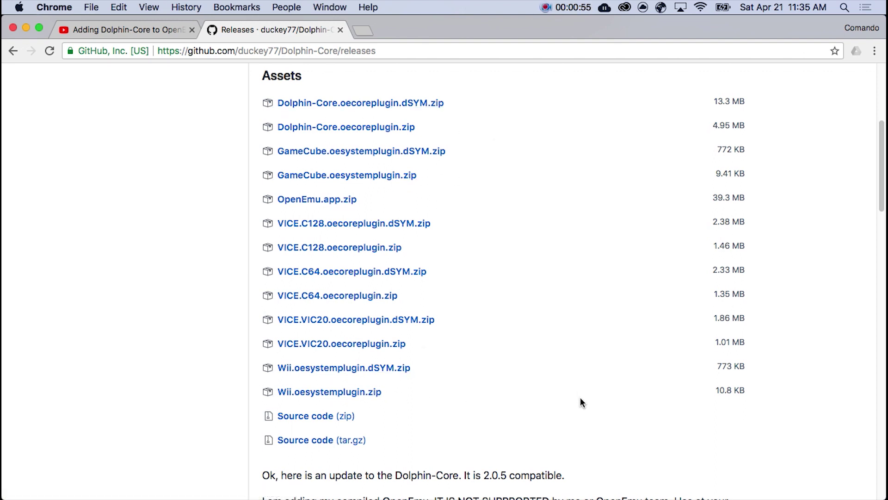
Step: Check the downloaded Dolphin-Core, GameCube and Wii plugin archives in the Downloads stack
mouse_move(625, 498)
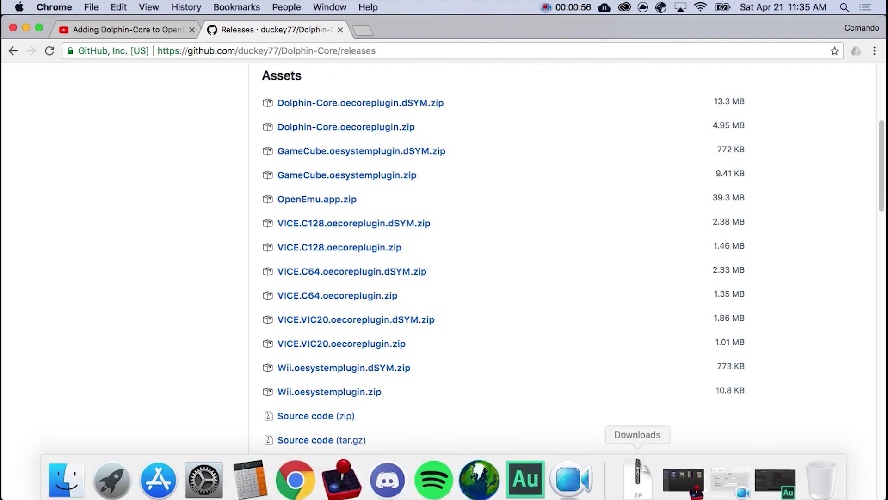
left_click(648, 477)
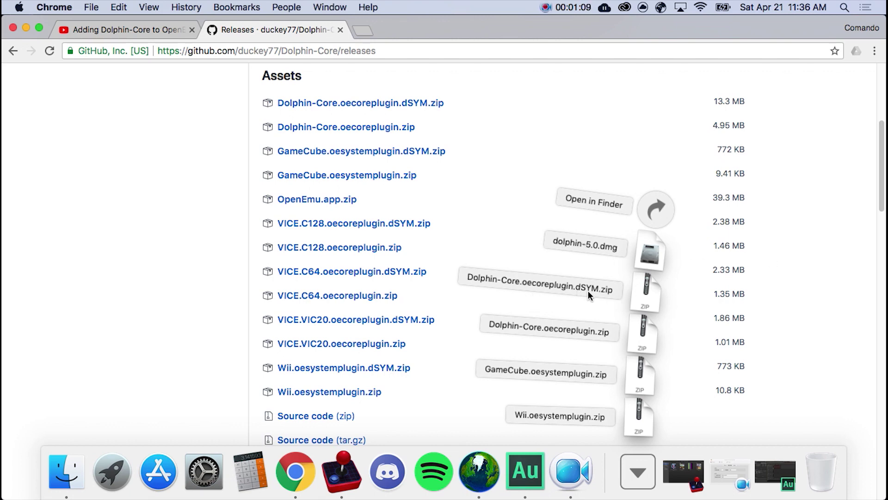
left_click(647, 471)
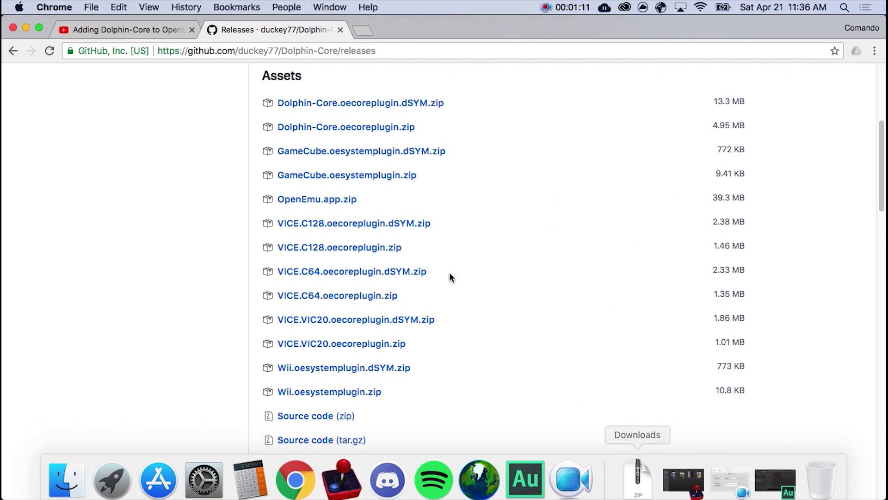
Step: Minimize the browser and extract the Wii.oesystemplugin, GameCube.oesystemplugin, Dolphin-Core.oecoreplugin and Dolphin-Core.oecoreplugin.dSYM zip archives in Downloads
left_click(26, 27)
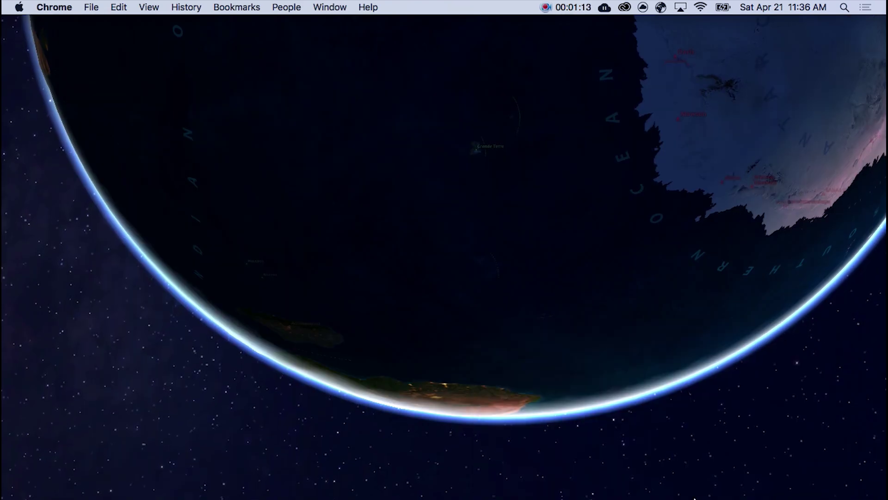
mouse_move(647, 486)
left_click(606, 472)
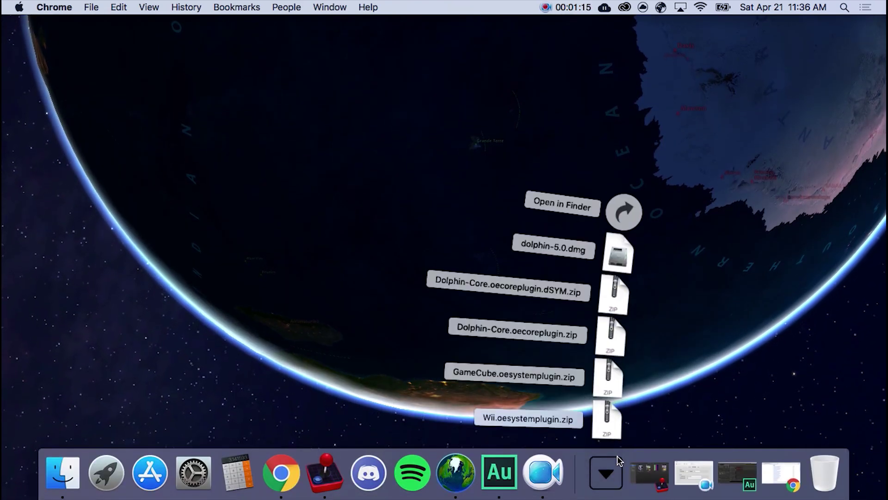
left_click(608, 419)
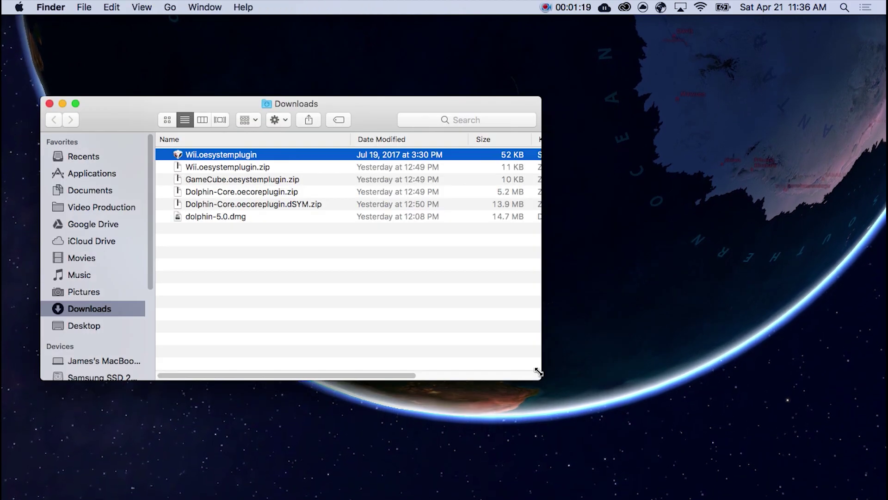
double_click(210, 179)
double_click(212, 204)
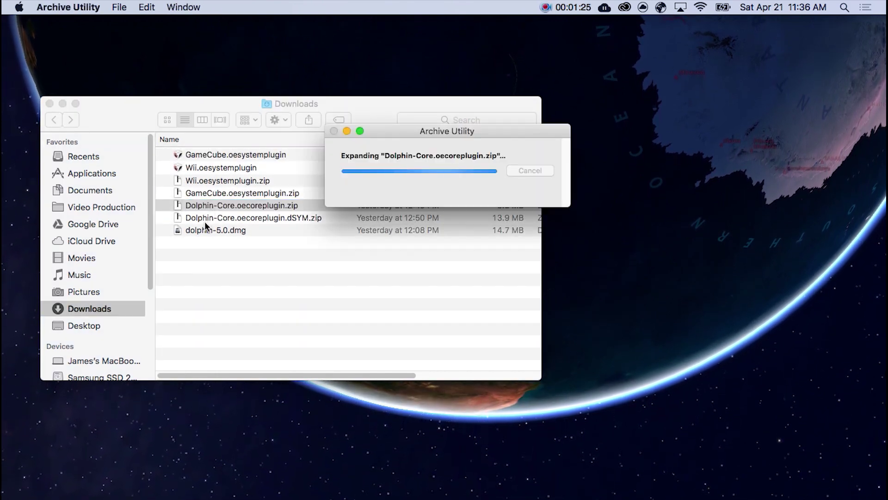
double_click(203, 229)
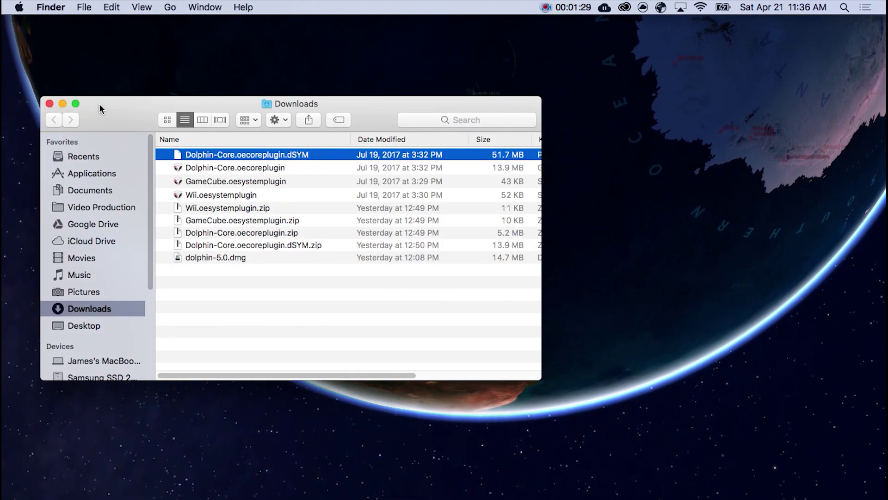
Step: Open a second Finder window and show the OpenEmu application's package contents, down to its Contents folder
mouse_move(285, 481)
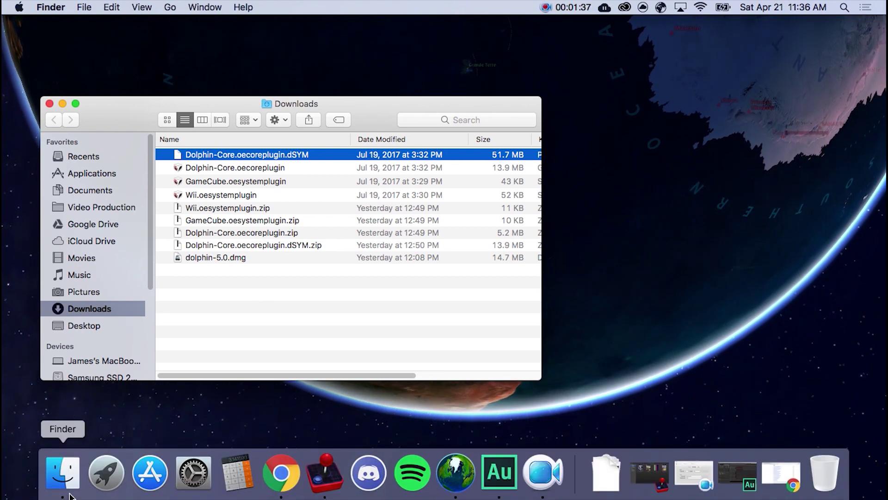
right_click(60, 468)
left_click(90, 334)
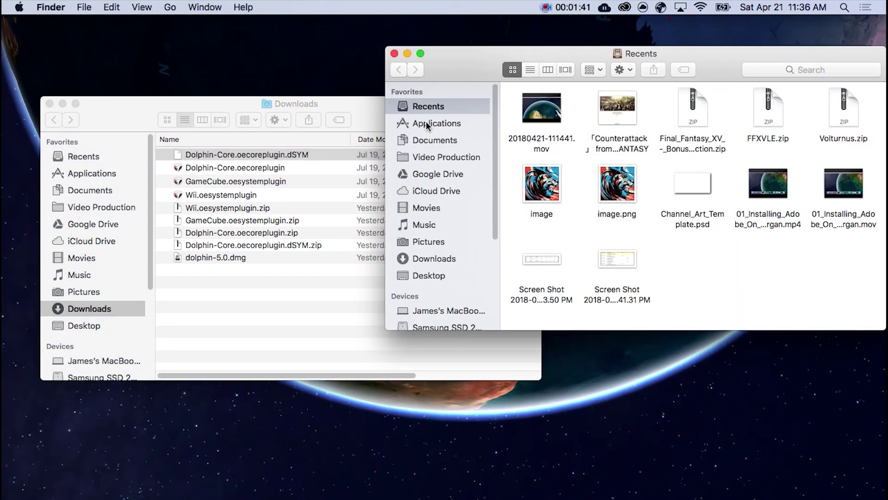
left_click(428, 123)
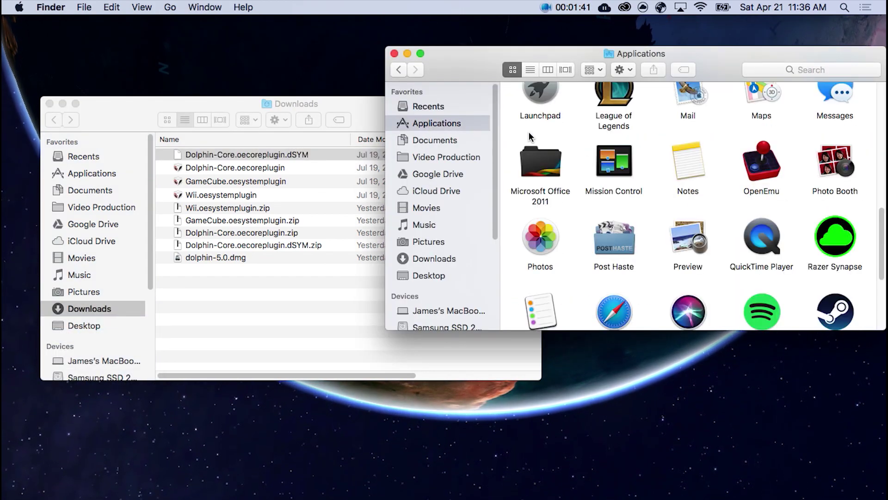
right_click(761, 167)
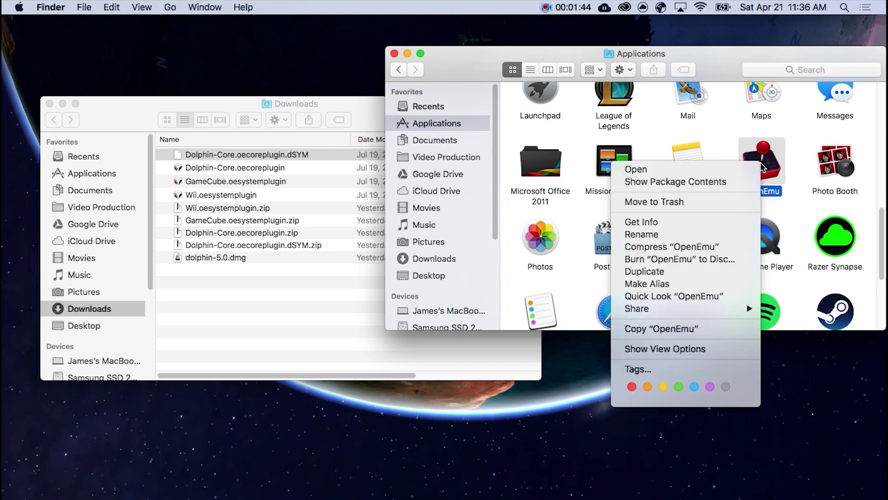
left_click(722, 184)
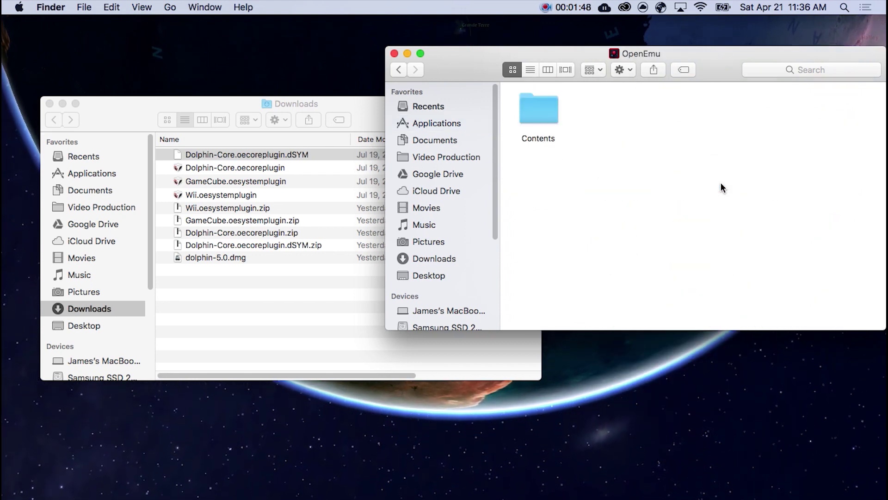
double_click(547, 115)
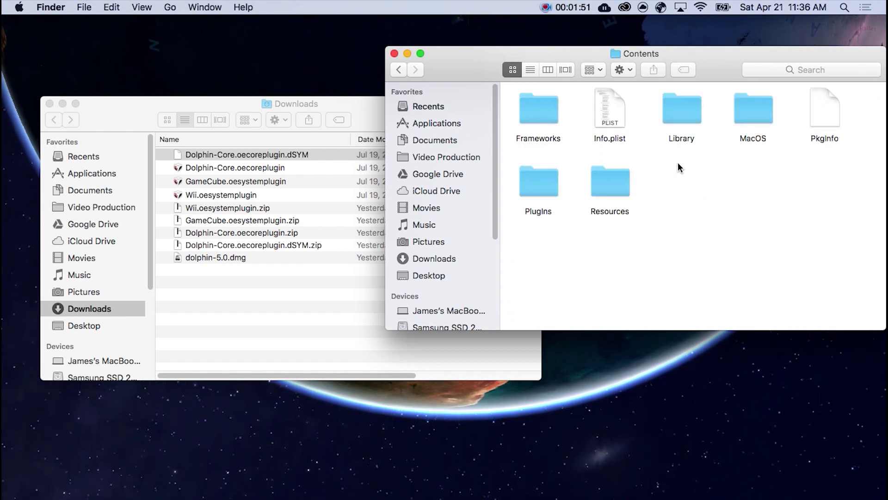
Step: Open the Systems folder within PlugIns in the OpenEmu package contents
double_click(747, 112)
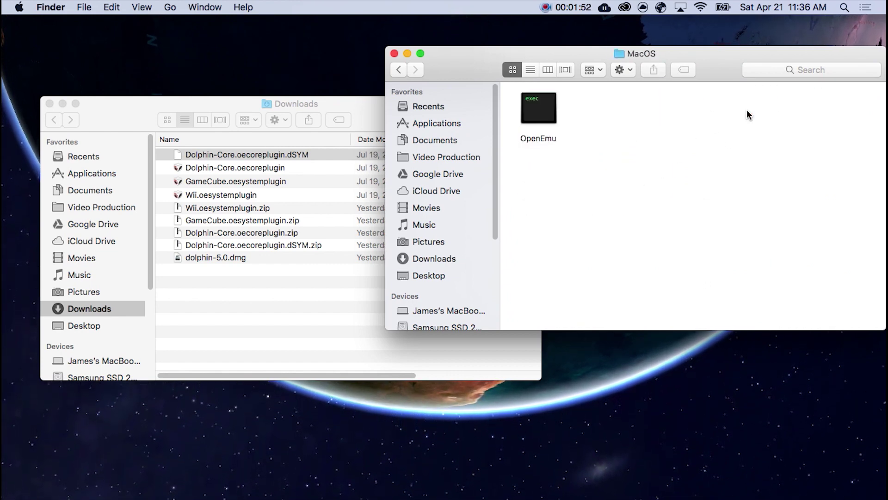
left_click(401, 73)
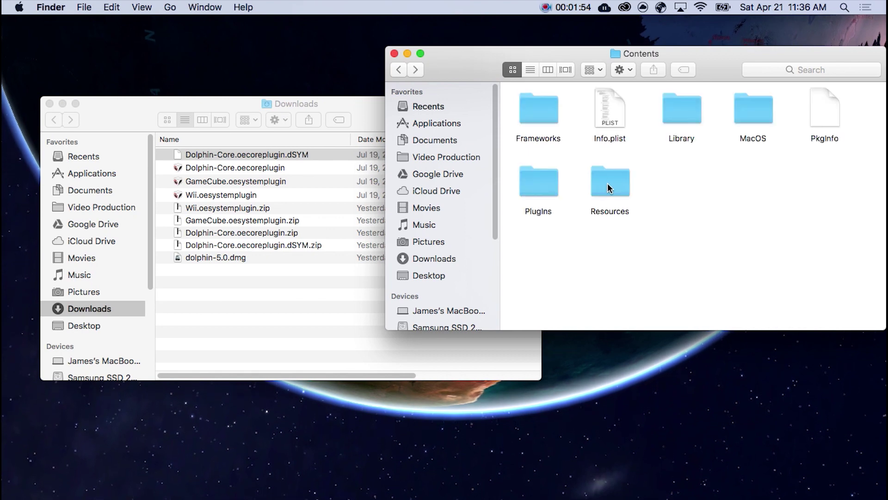
double_click(540, 177)
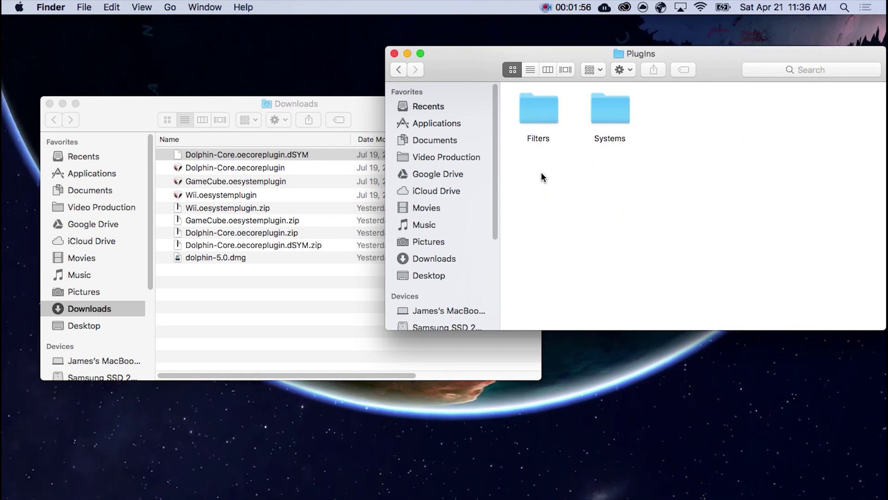
left_click(608, 104)
double_click(608, 104)
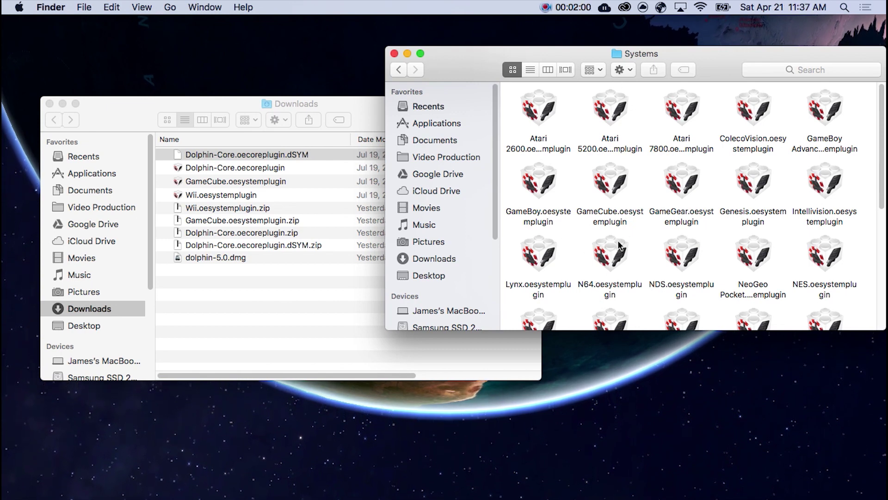
Step: Move GameCube.oesystemplugin and Wii.oesystemplugin from Downloads into OpenEmu's Systems folder
scroll(610, 185, "down", 10)
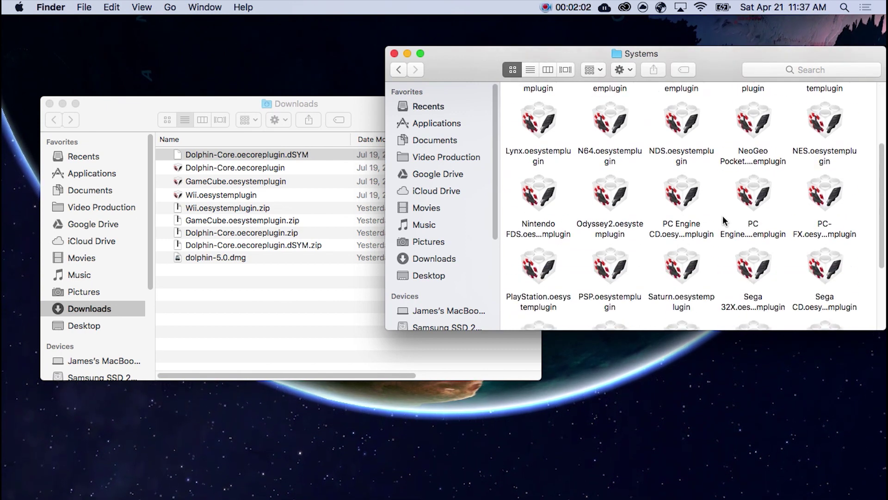
scroll(535, 329, "down", 3)
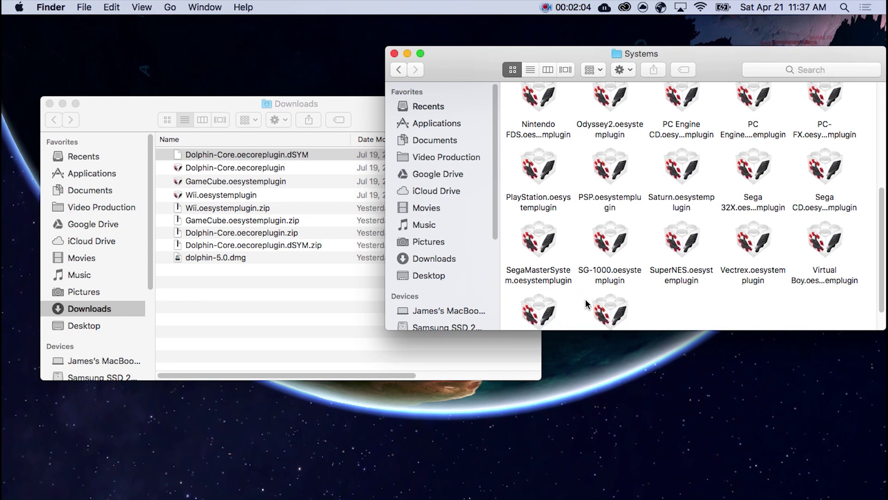
left_click(227, 194)
left_click(226, 195)
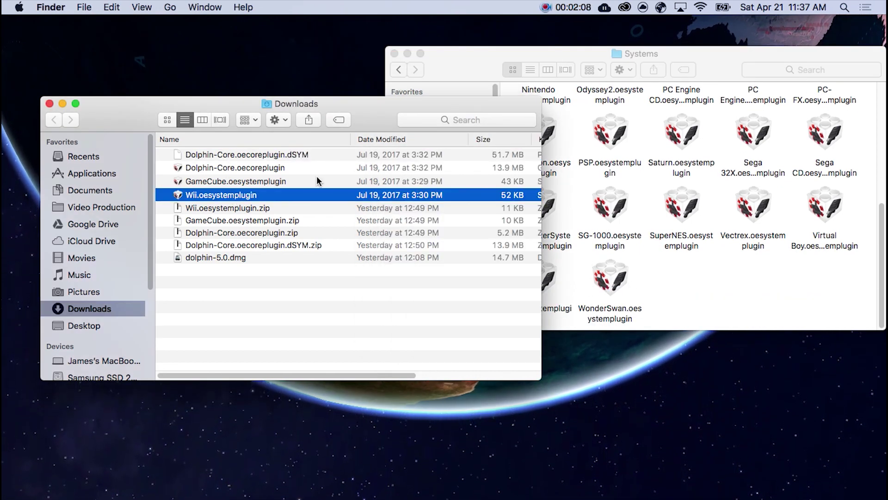
left_click(224, 181, "super")
right_click(224, 181)
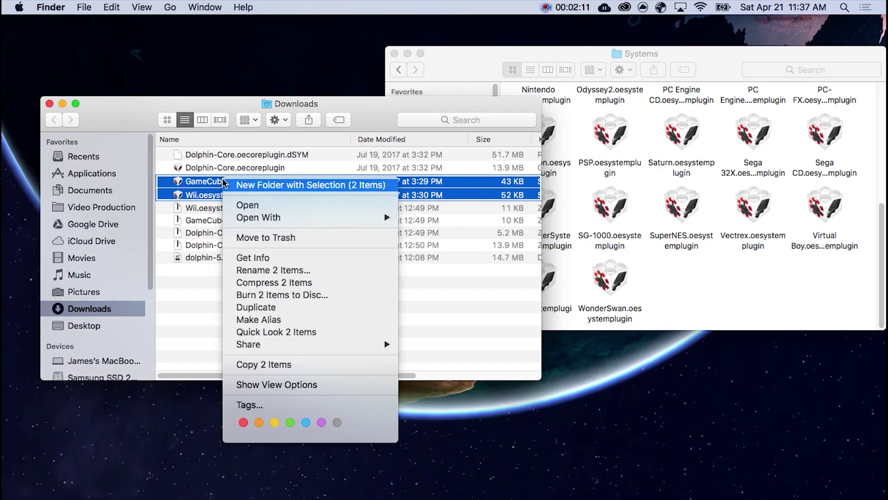
left_click(282, 238)
left_click(681, 243)
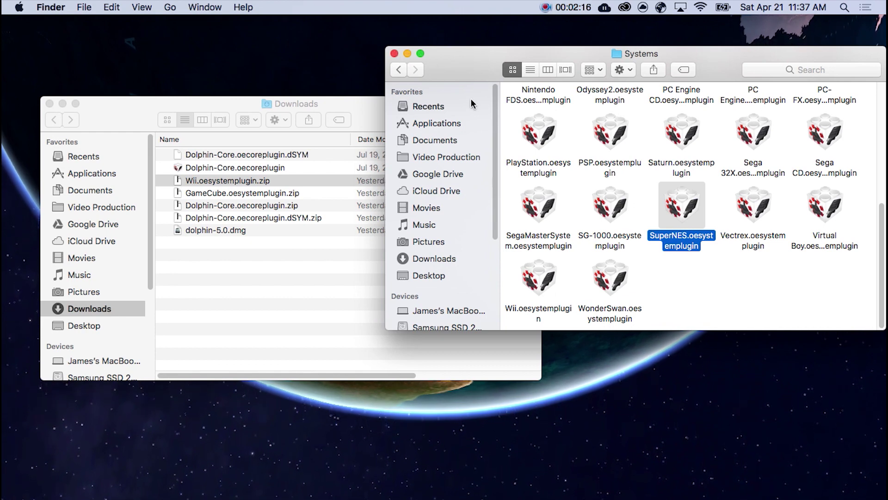
Step: Return to the package's Contents folder and close the OpenEmu package window
left_click(398, 69)
left_click(398, 69)
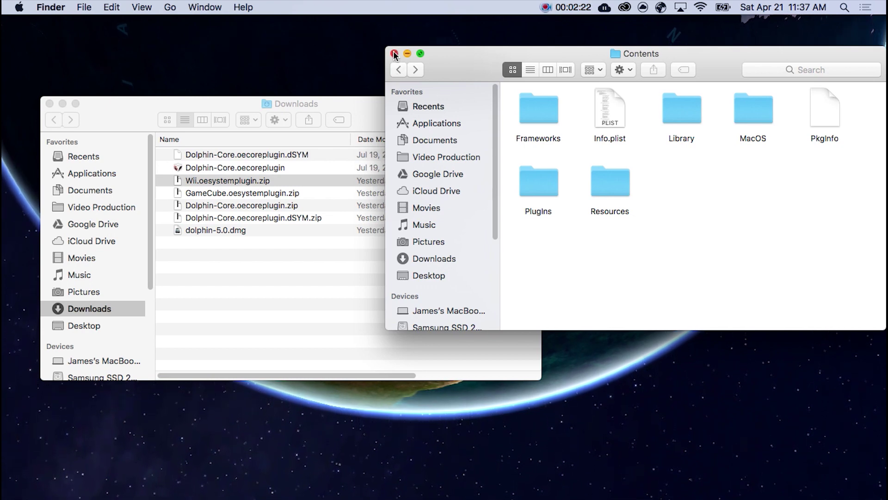
left_click(394, 54)
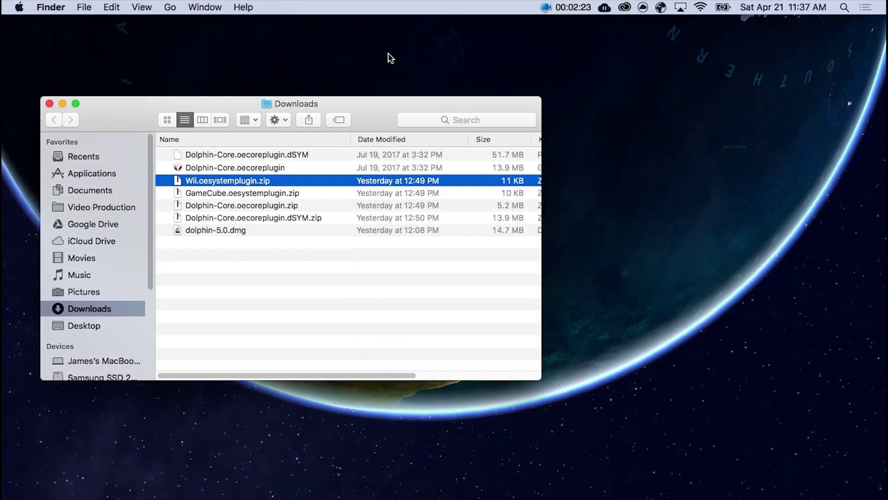
Step: Go to the folder ~/Library/Application Support/OpenEmu/ in Finder and move its window clear of the desktop's edge
left_click(171, 8)
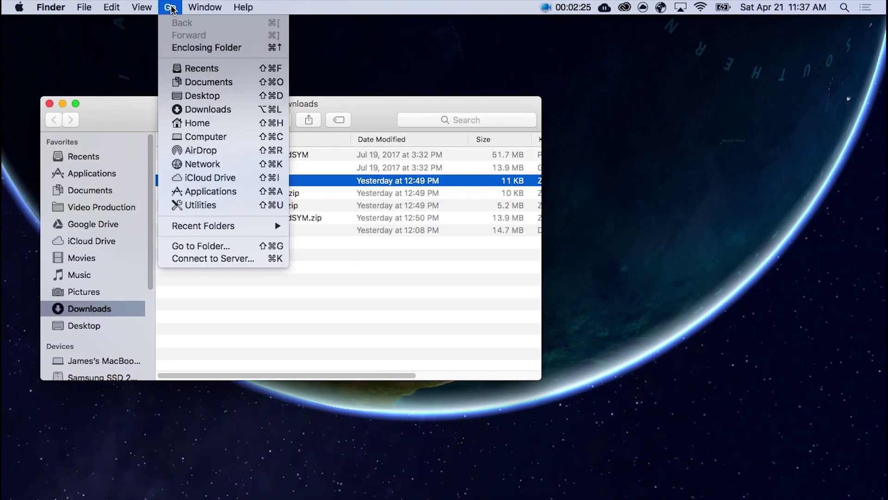
left_click(218, 247)
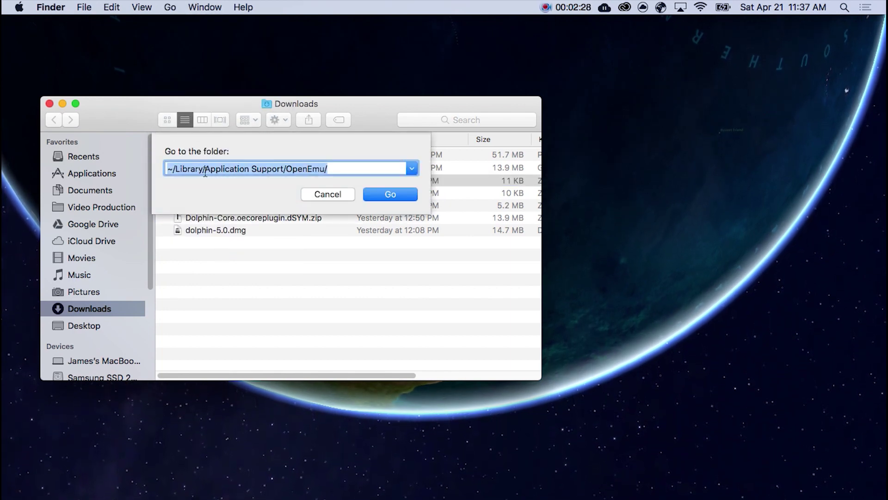
left_click(340, 168)
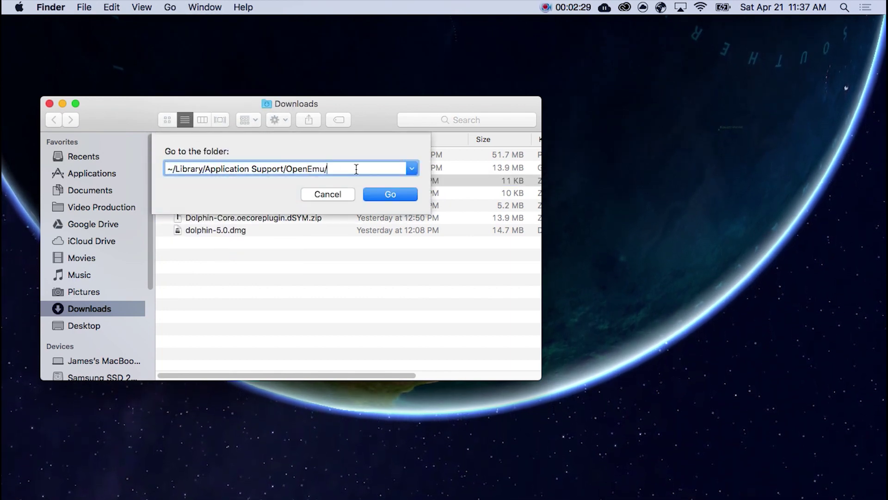
left_click(395, 197)
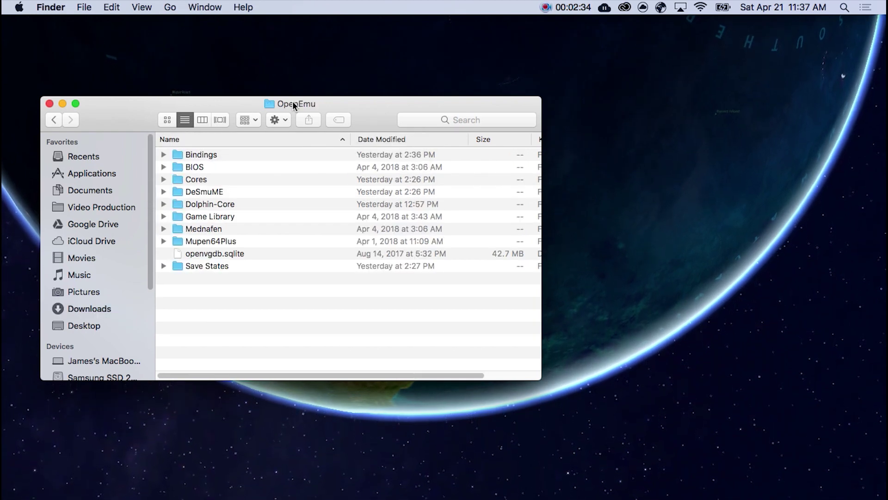
left_click_drag(293, 102, 548, 67)
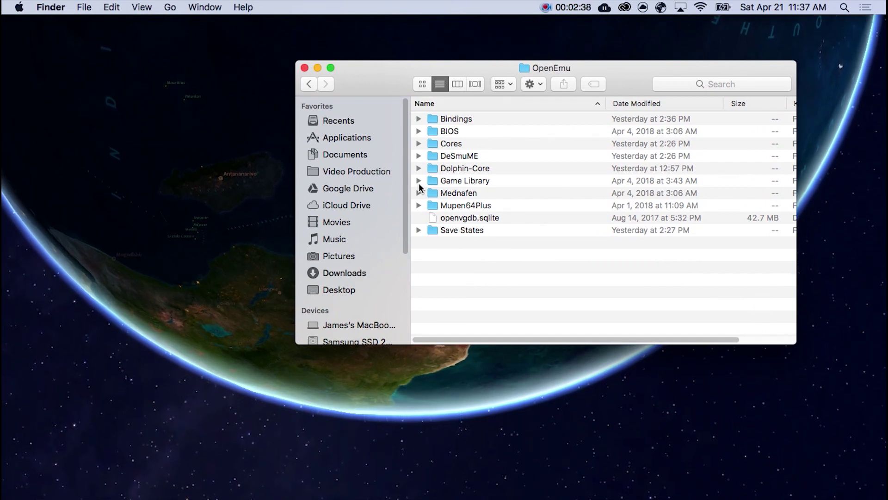
Step: Inspect the Dolphin-Core and Cores folders in OpenEmu's support folder and compare the Dolphin core files with those in Downloads
left_click(419, 169)
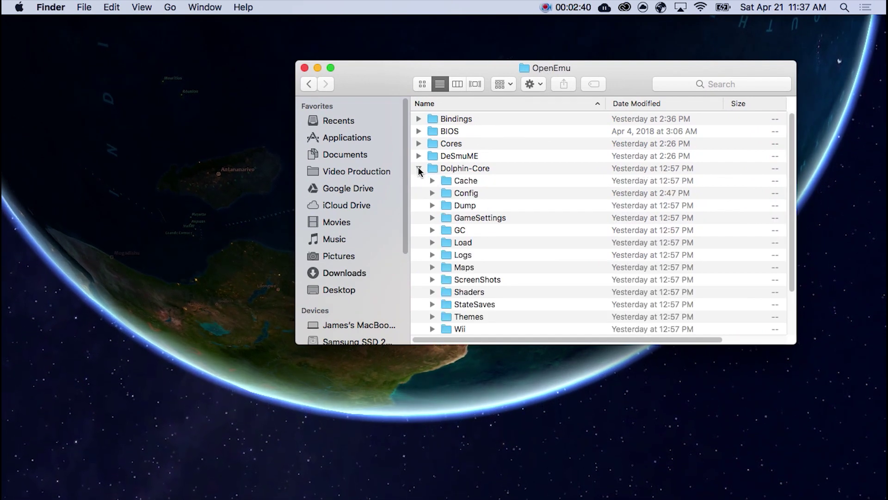
left_click(418, 168)
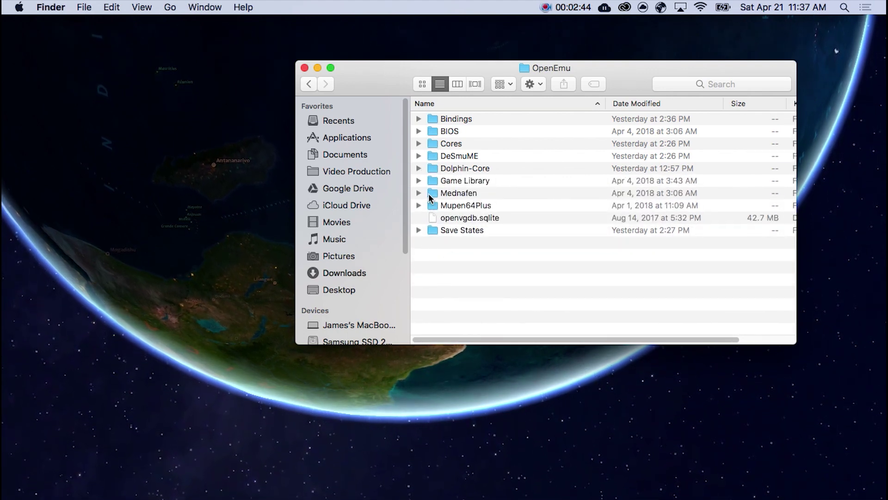
left_click(419, 144)
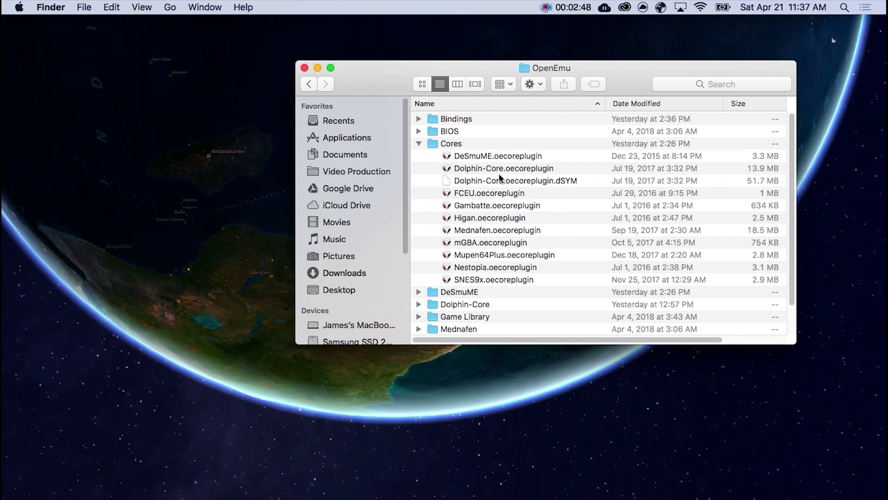
mouse_move(813, 495)
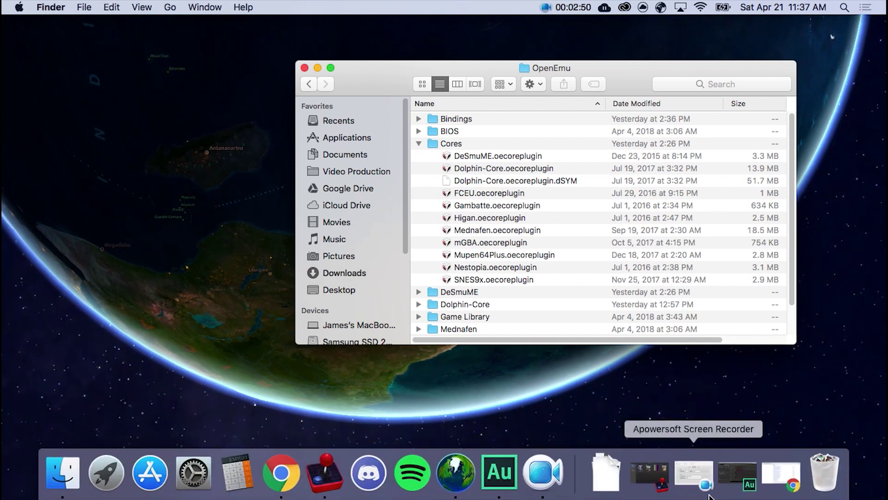
left_click(606, 474)
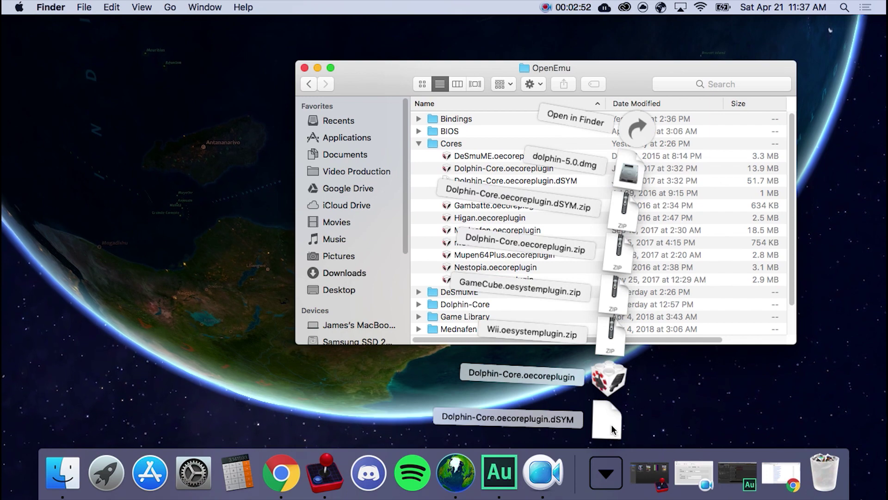
left_click(606, 474)
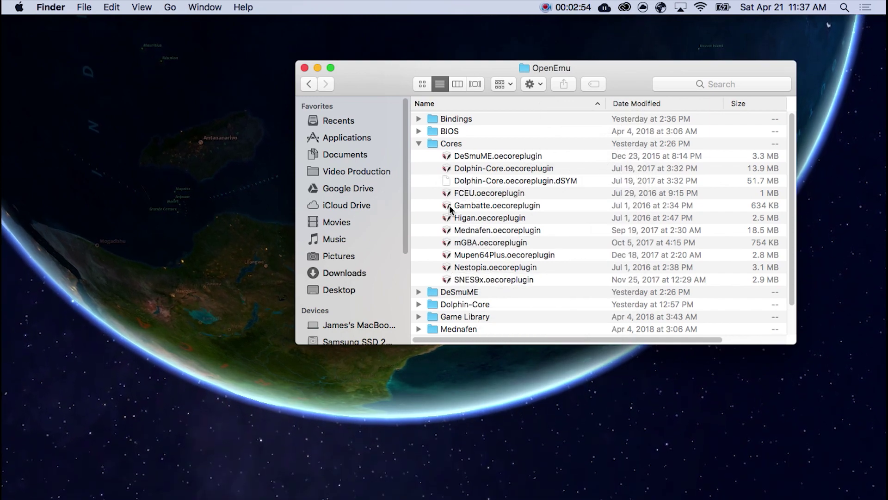
left_click(418, 143)
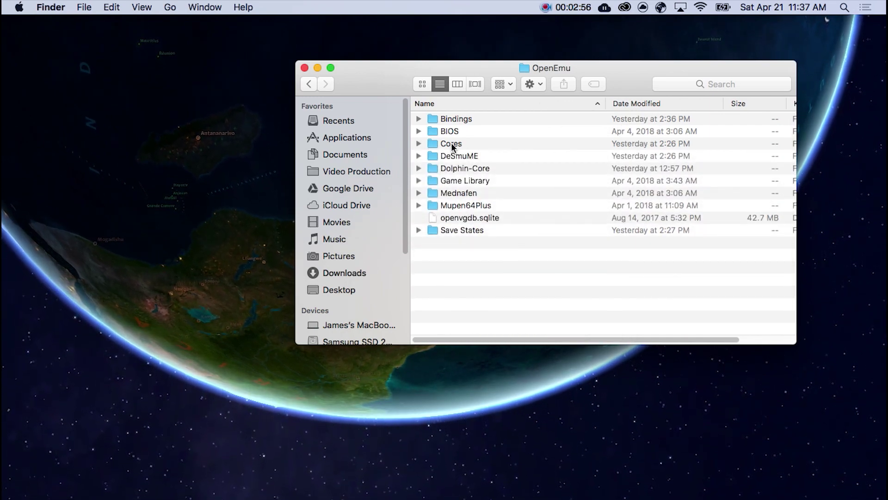
Step: Switch to OpenEmu and launch Mario Kart: Double Dash from the GameCube library
mouse_move(500, 474)
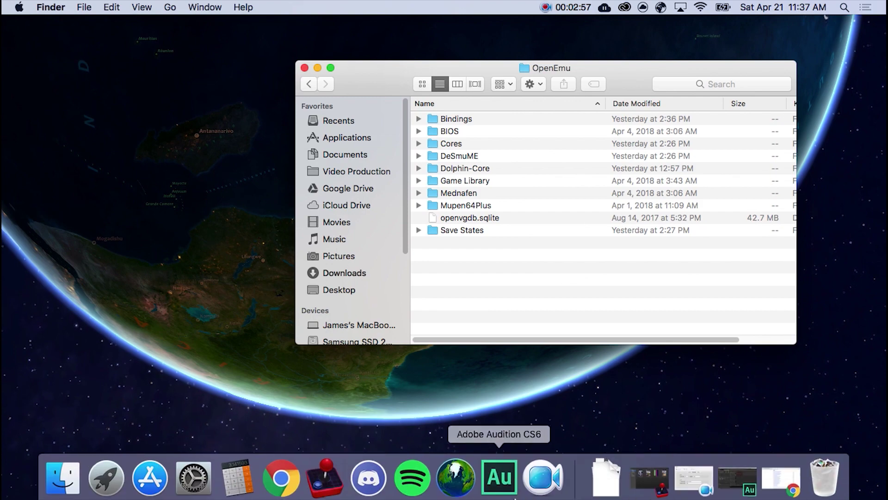
left_click(640, 475)
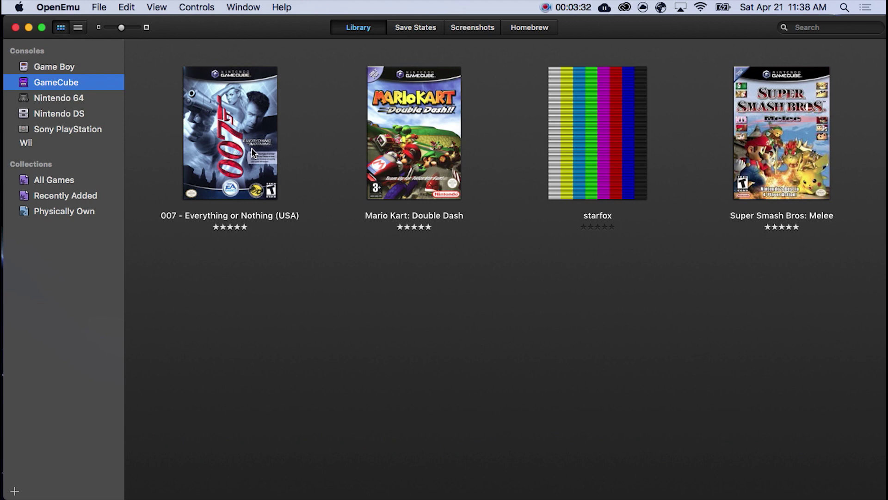
double_click(419, 144)
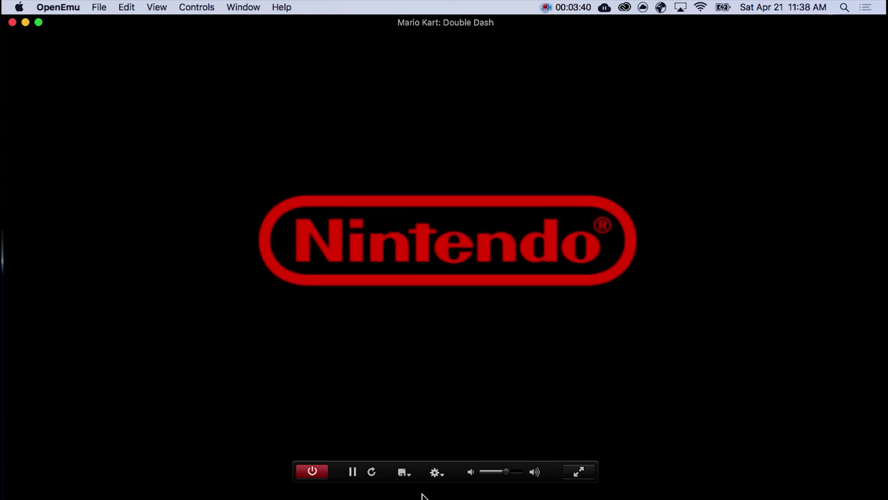
Step: Save the current Mario Kart: Double Dash game state under the name "Main Save"
left_click(403, 473)
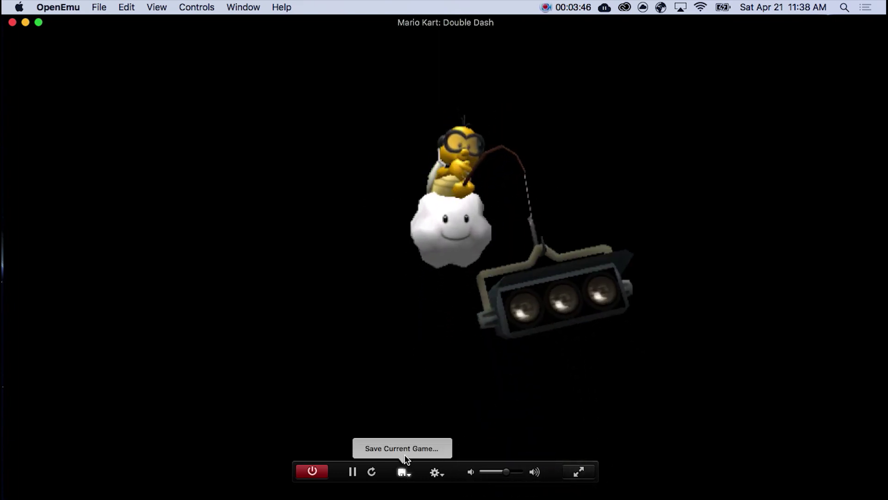
left_click(487, 326)
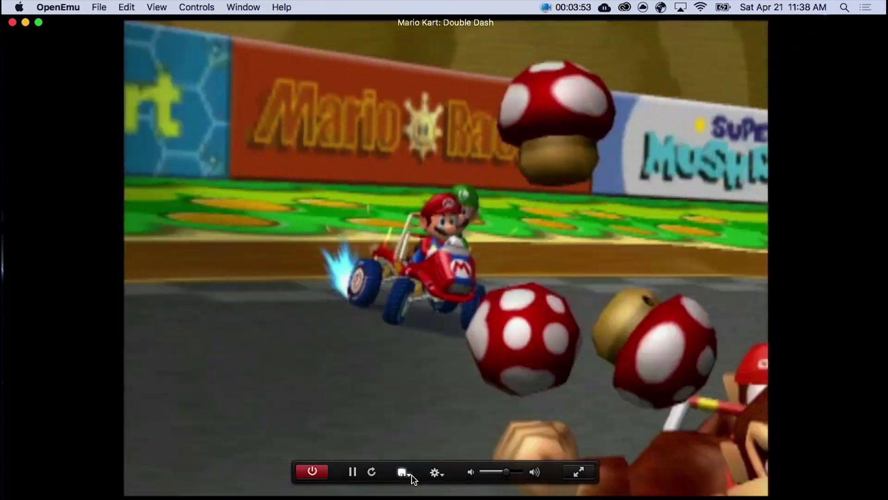
left_click(402, 471)
left_click(414, 448)
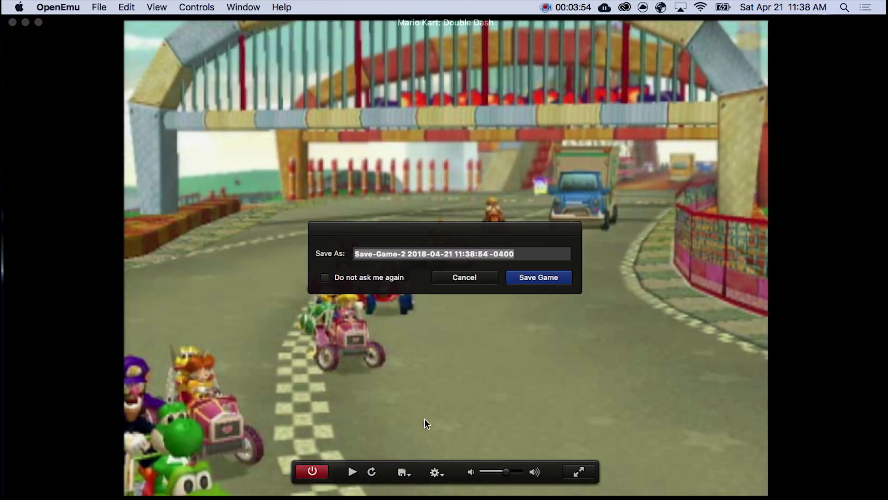
key("BackSpace")
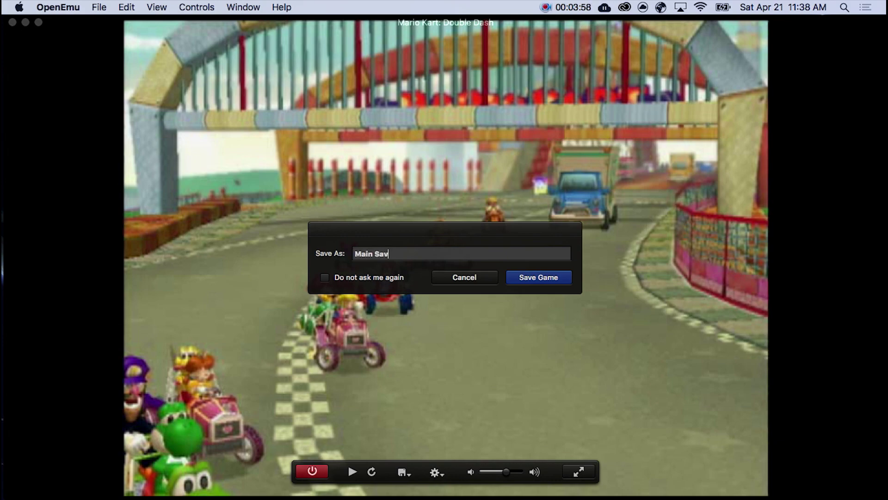
key("Return")
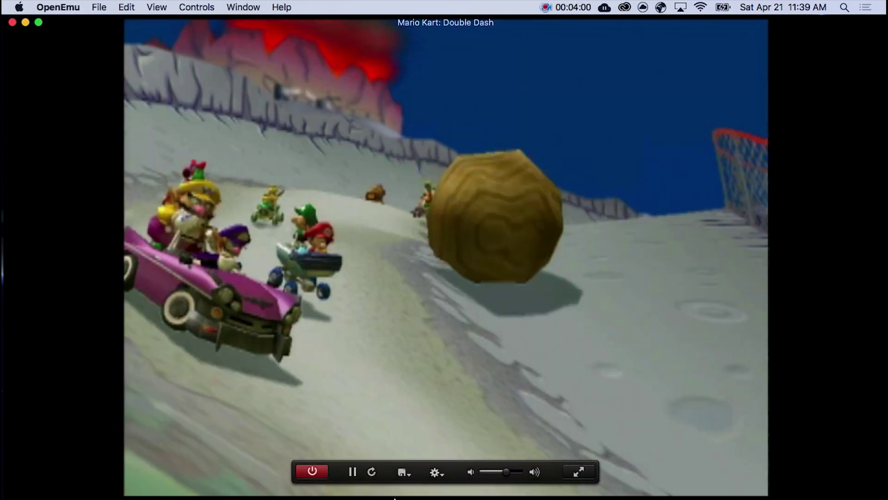
Step: Look over the save options and the game settings choices while Mario Kart: Double Dash runs
left_click(406, 467)
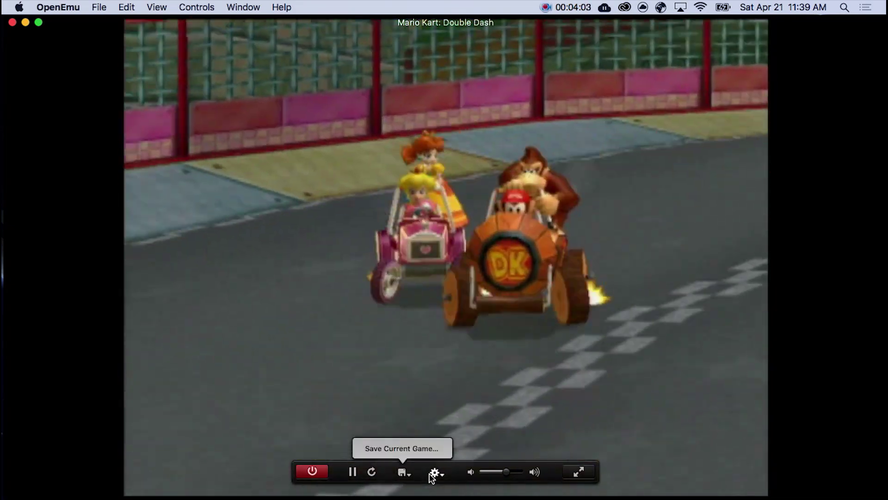
left_click(436, 472)
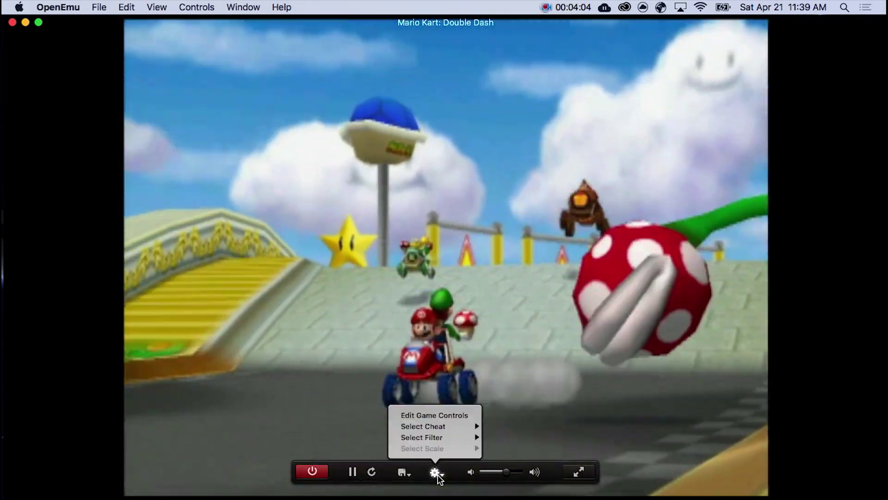
left_click(409, 476)
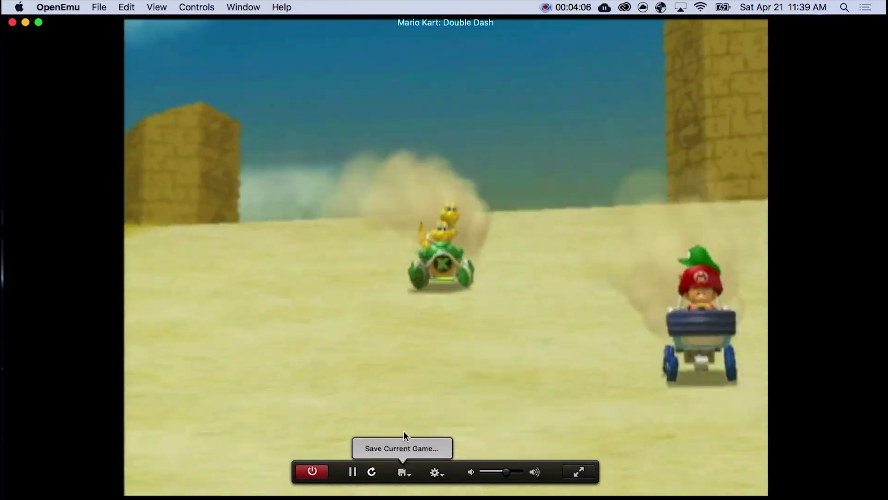
left_click(443, 346)
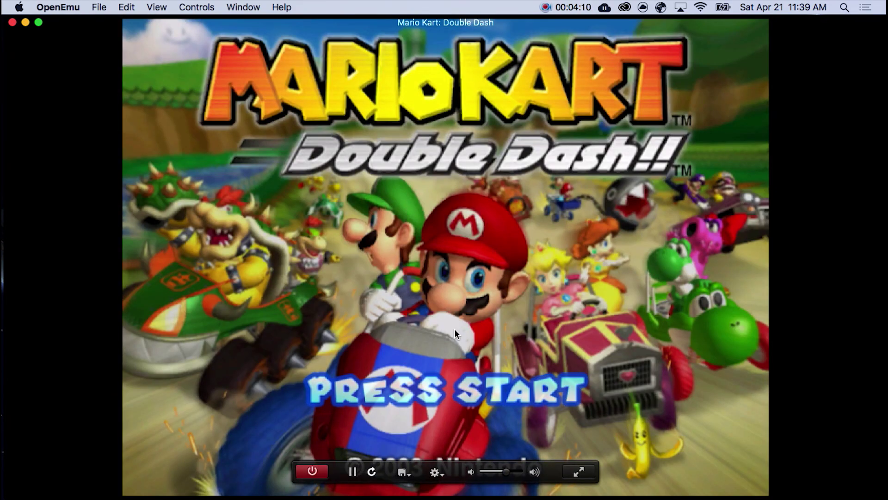
Step: Start Mario Kart: Double Dash from its title screen, and stop the emulation at the memory card prompt
key("Return")
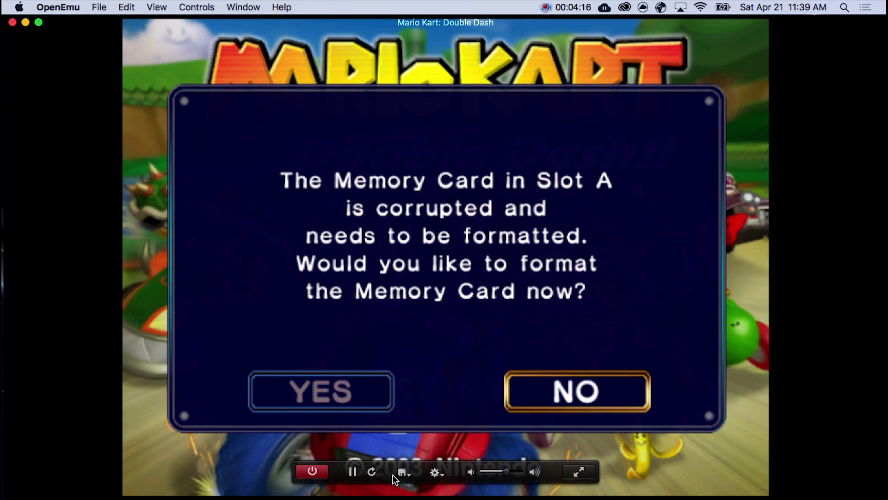
left_click(313, 472)
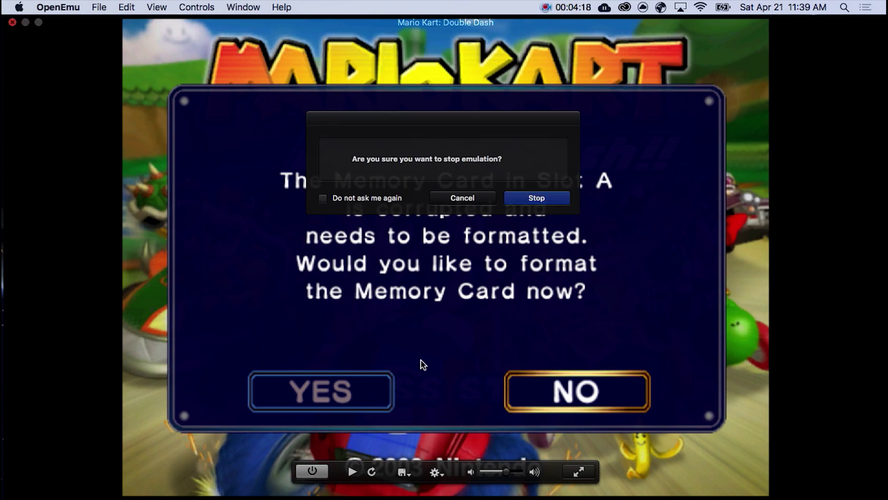
left_click(536, 199)
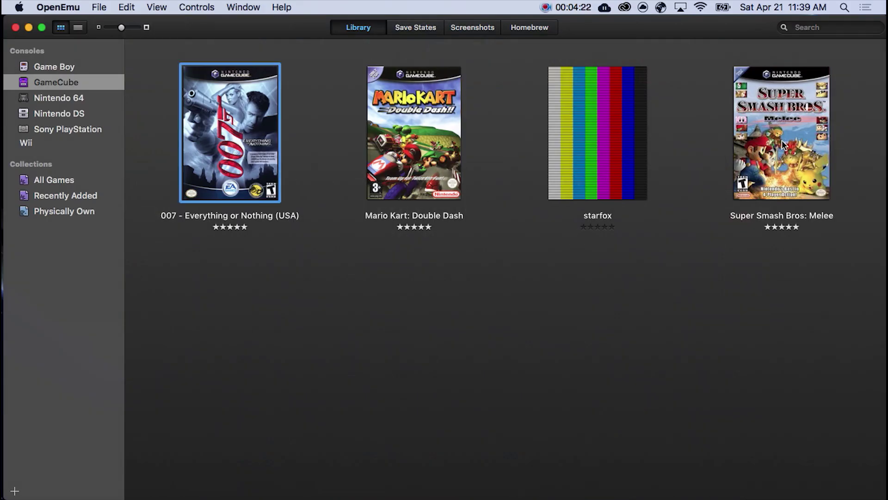
Step: Launch Super Smash Bros: Melee from the GameCube library and use its save options to get past the memory card prompt
double_click(825, 141)
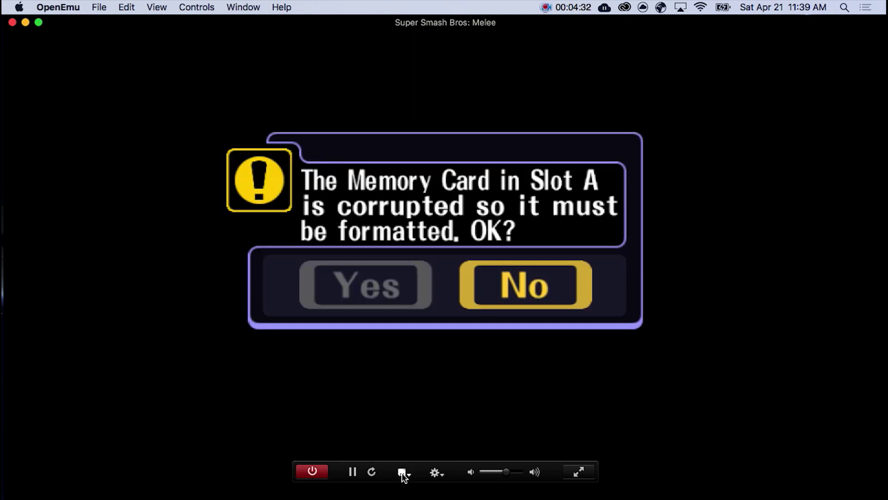
left_click(402, 473)
left_click(409, 444)
mouse_move(478, 384)
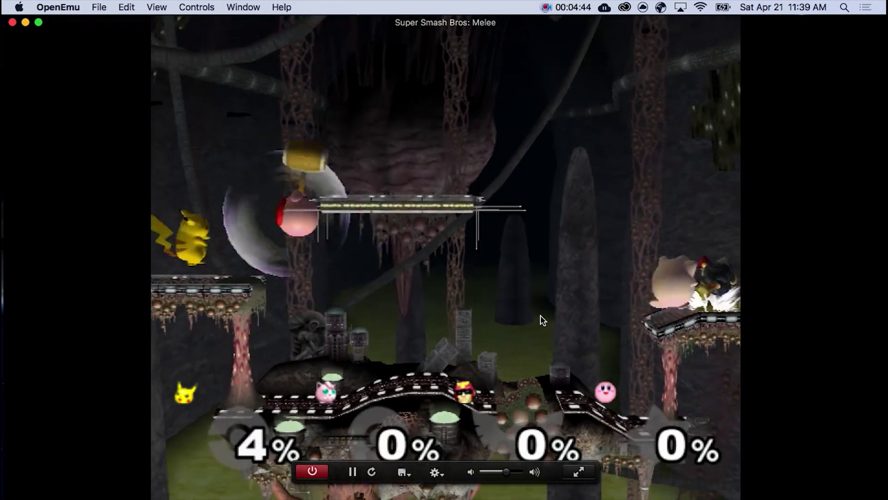
Step: Stop the emulation of Super Smash Bros: Melee during the match
mouse_move(509, 303)
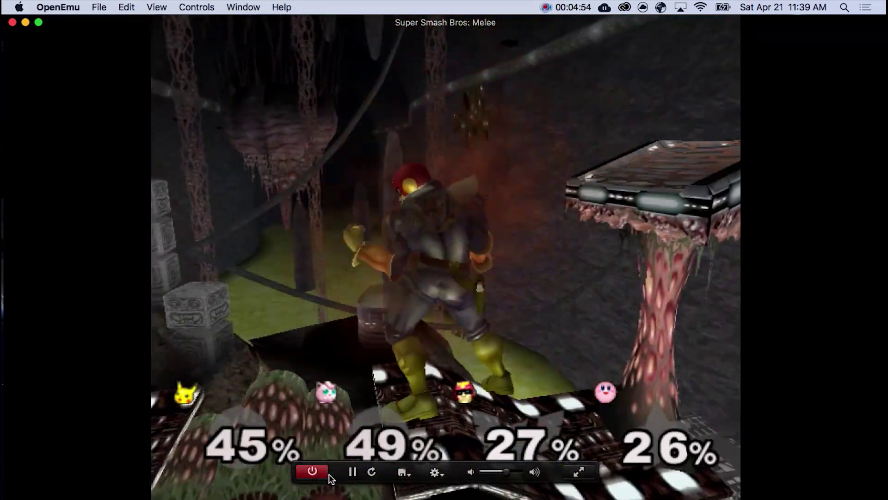
left_click(314, 471)
left_click(542, 198)
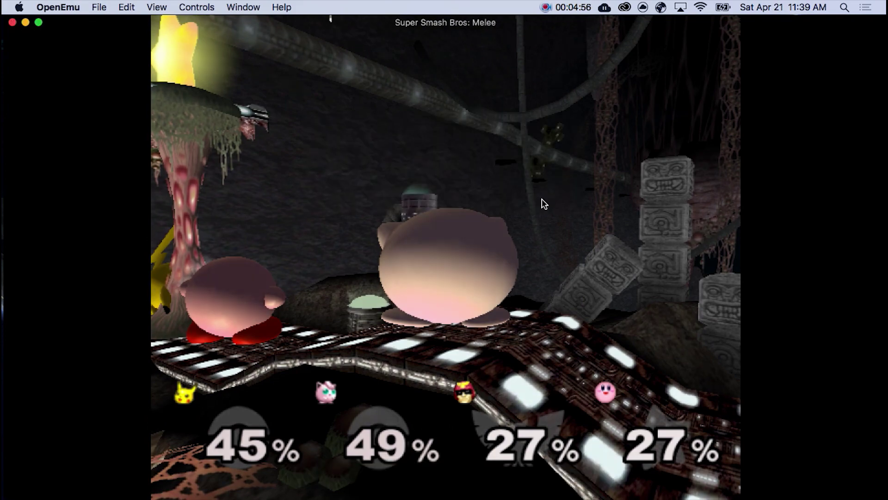